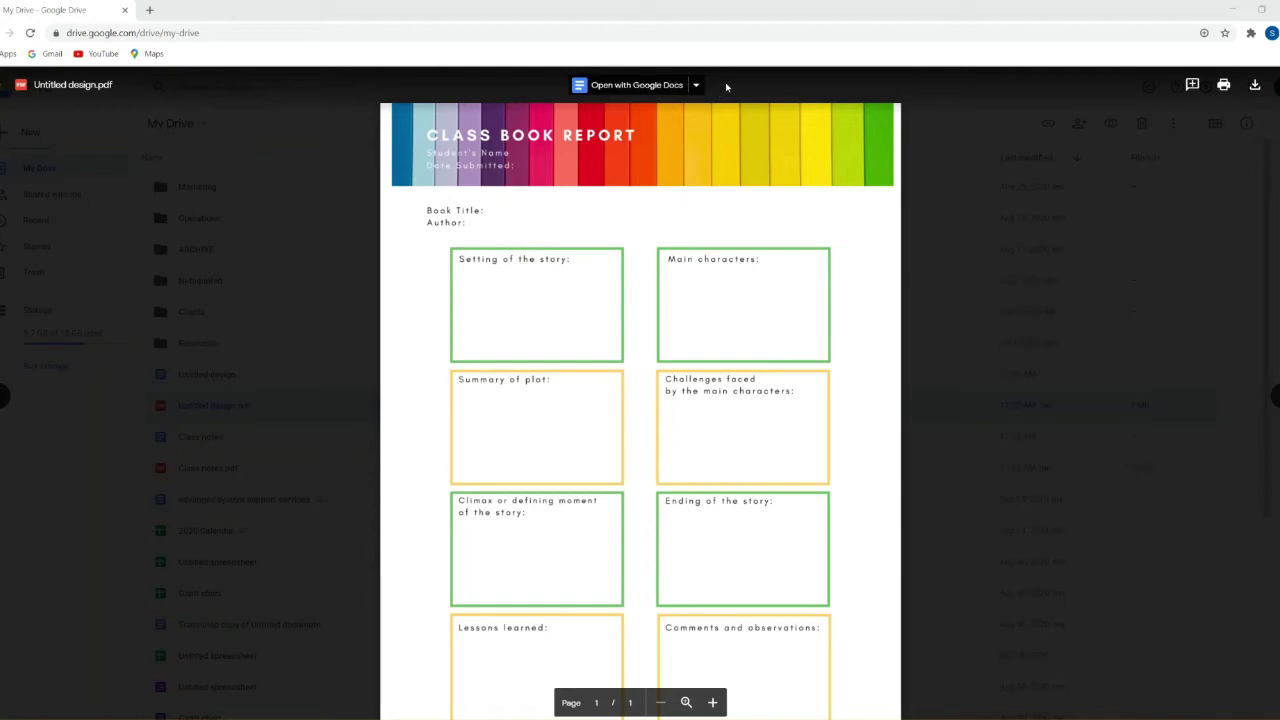
Open Untitled design.pdf in Google Docs and compare the converted document's layout with the original PDF preview.
click(622, 88)
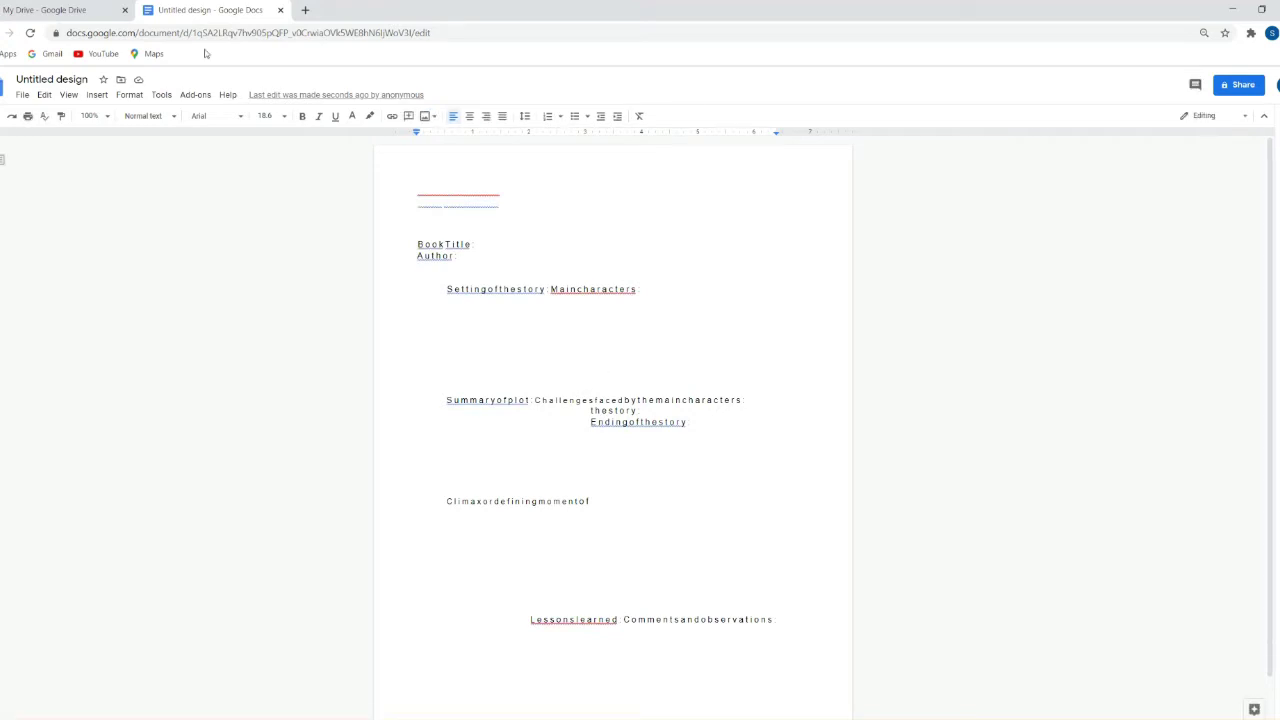
click(76, 12)
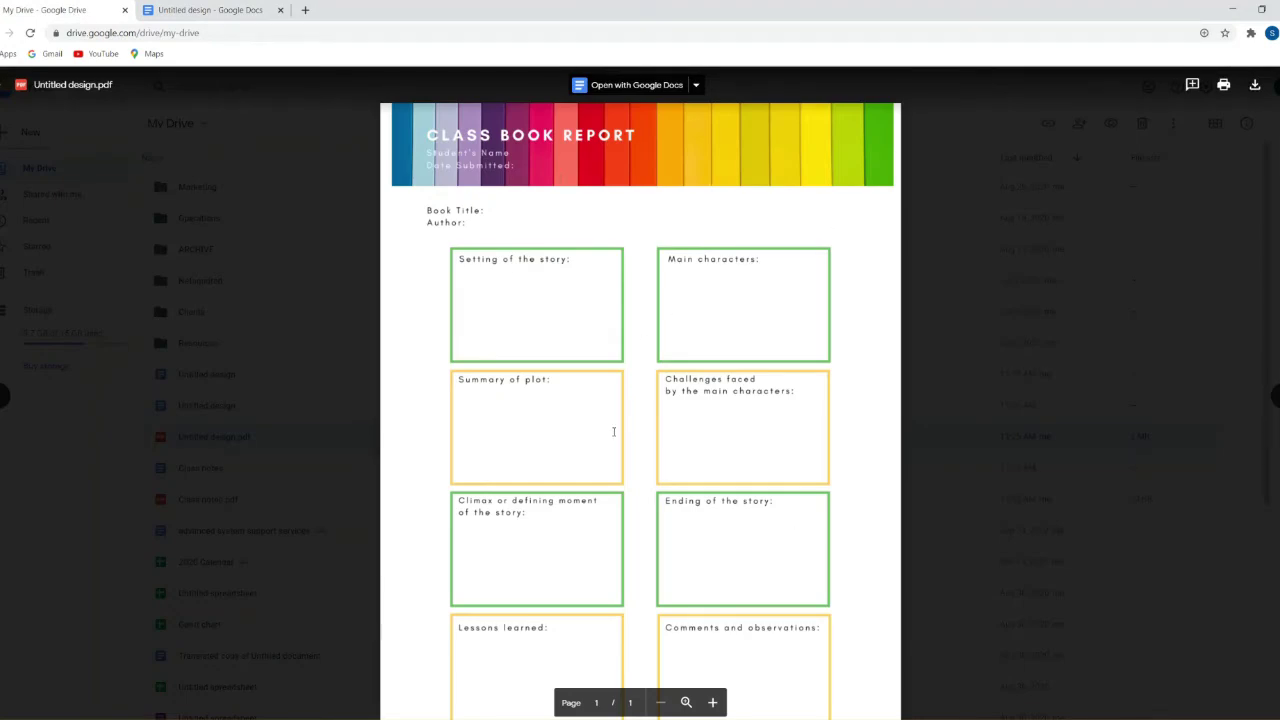
click(196, 11)
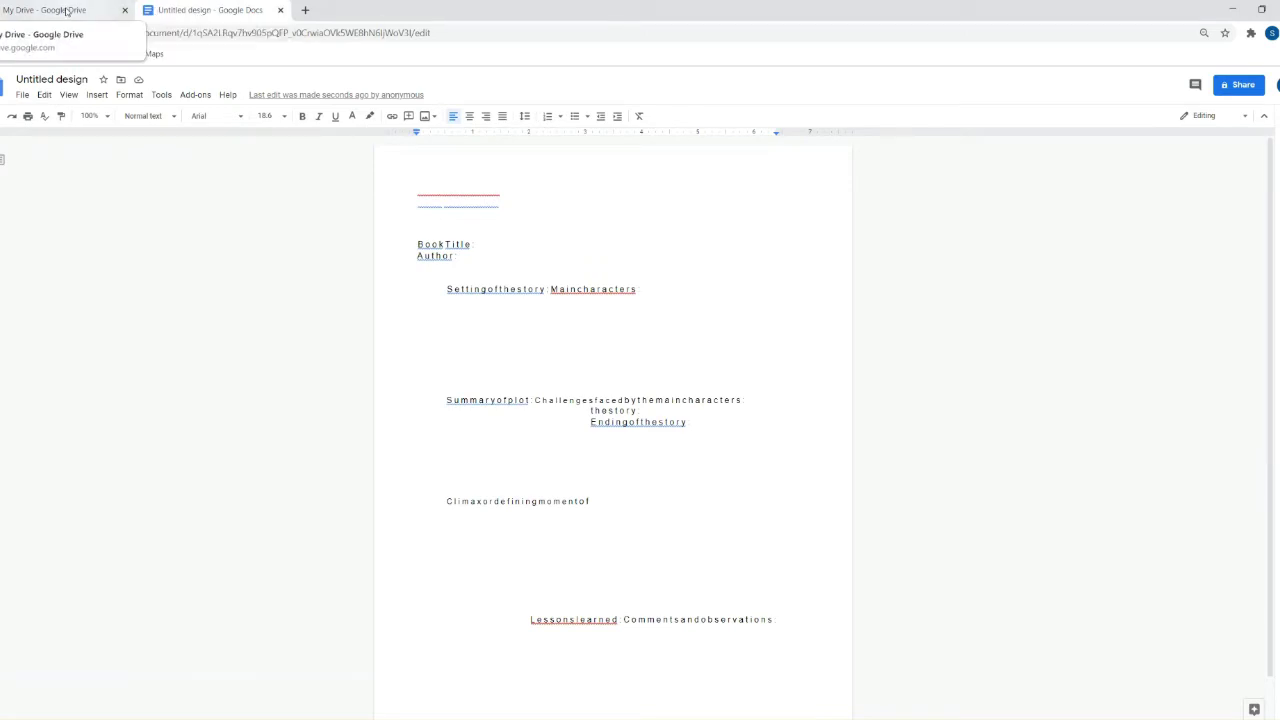
click(67, 12)
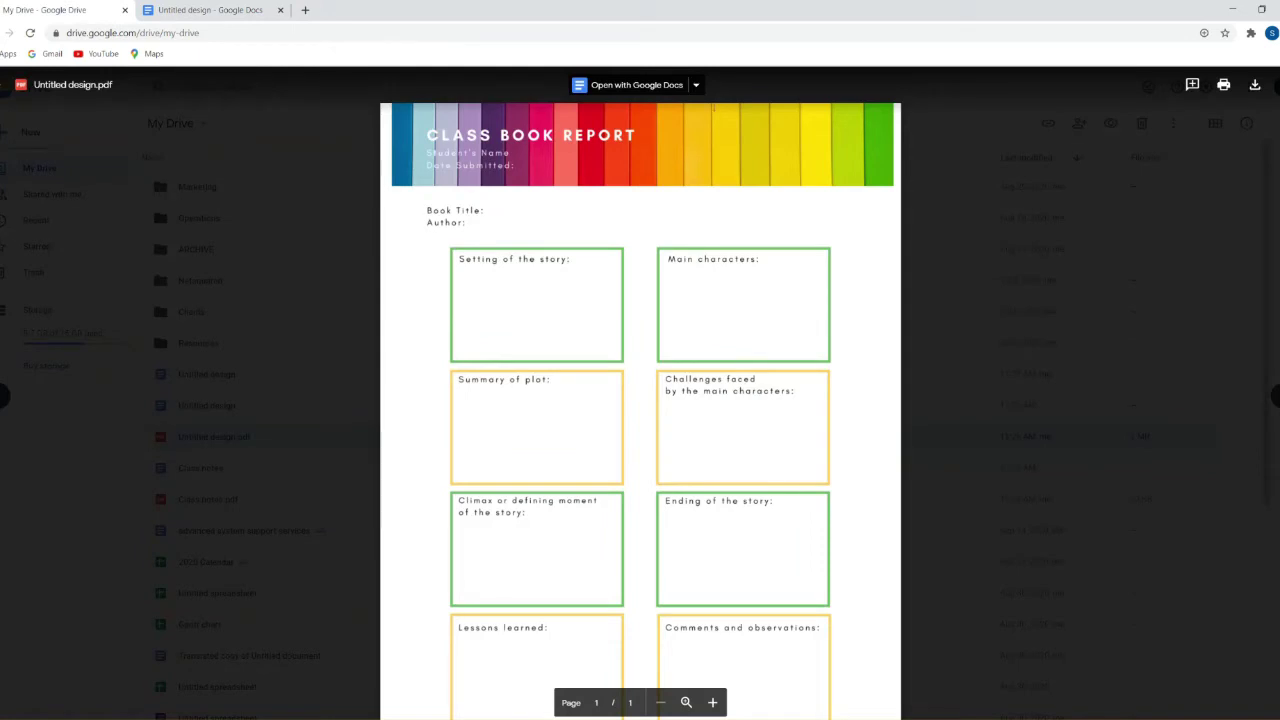
Find Kami - PDF and Document Annotation among the apps that can be connected to Drive and open its listing.
click(696, 86)
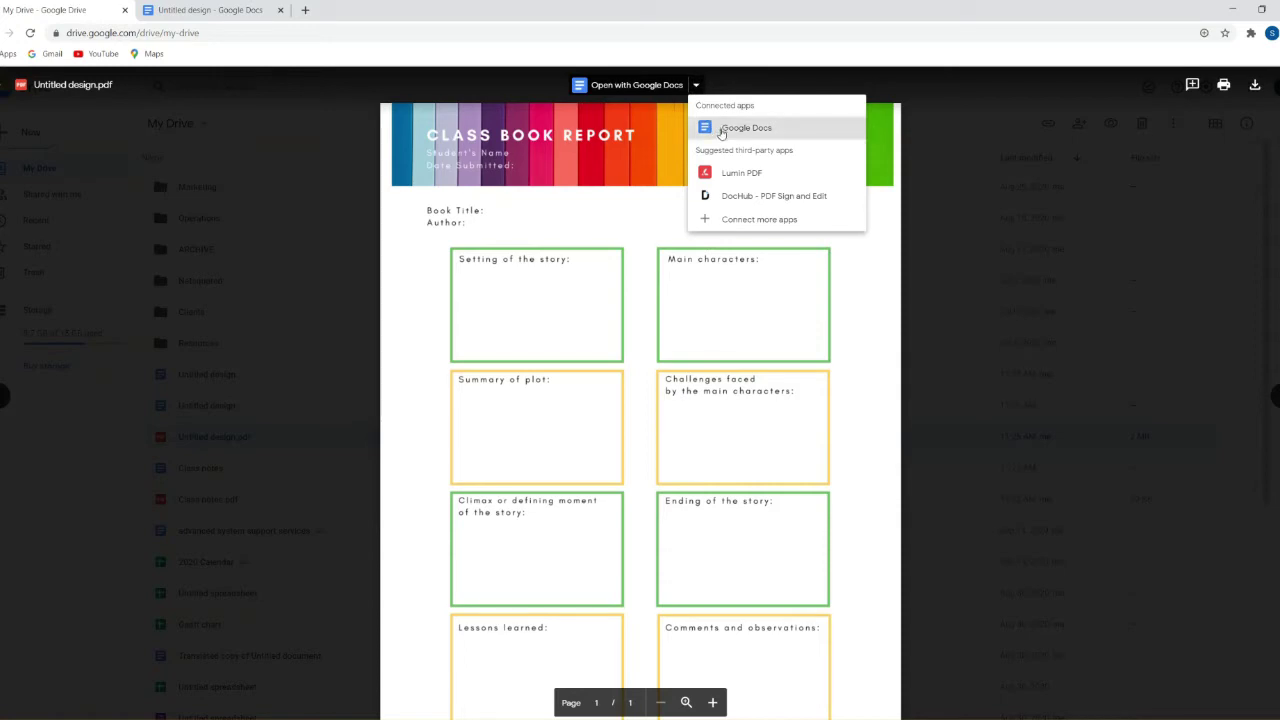
click(750, 220)
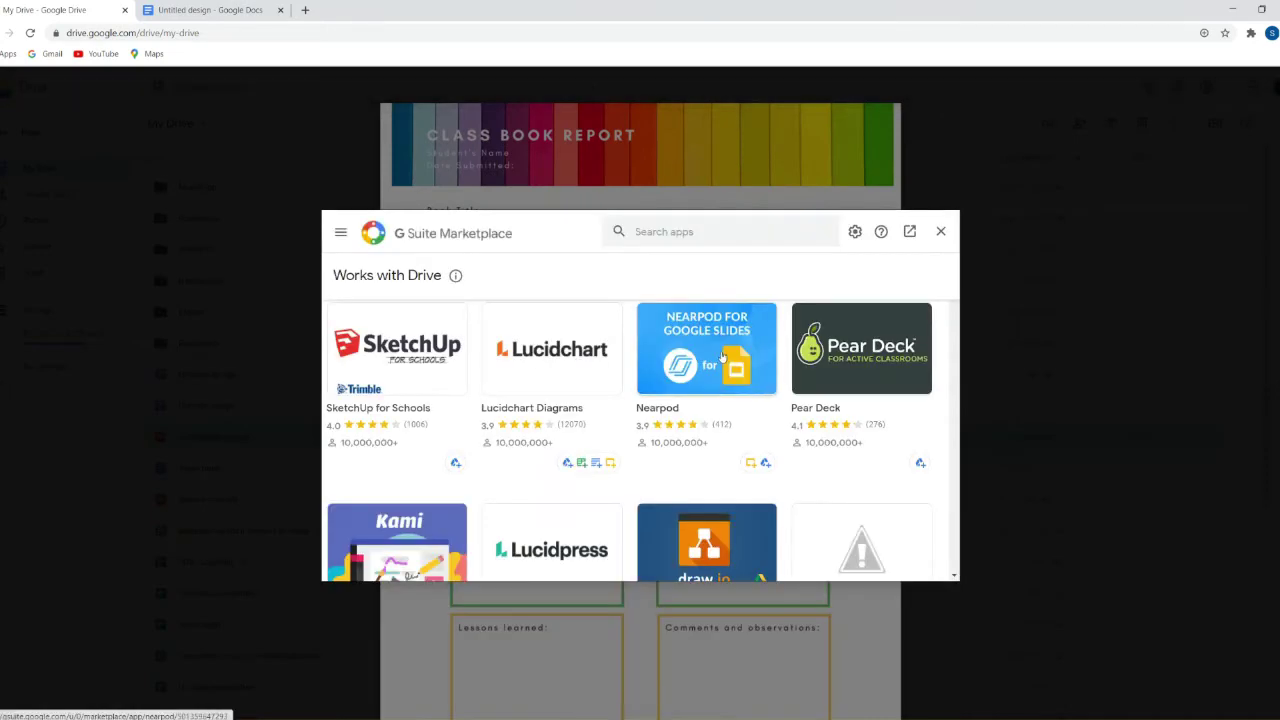
click(672, 232)
text(karm)
key(BackSpace)
key(BackSpace)
text(m)
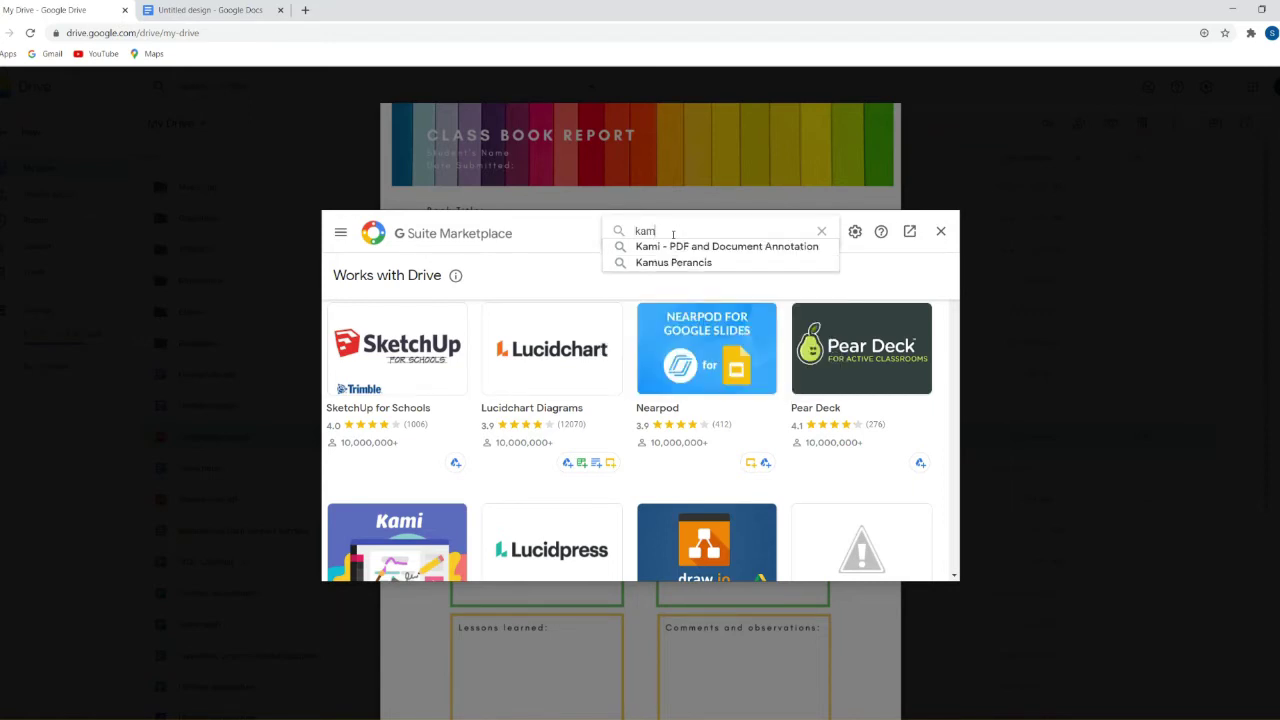
click(679, 247)
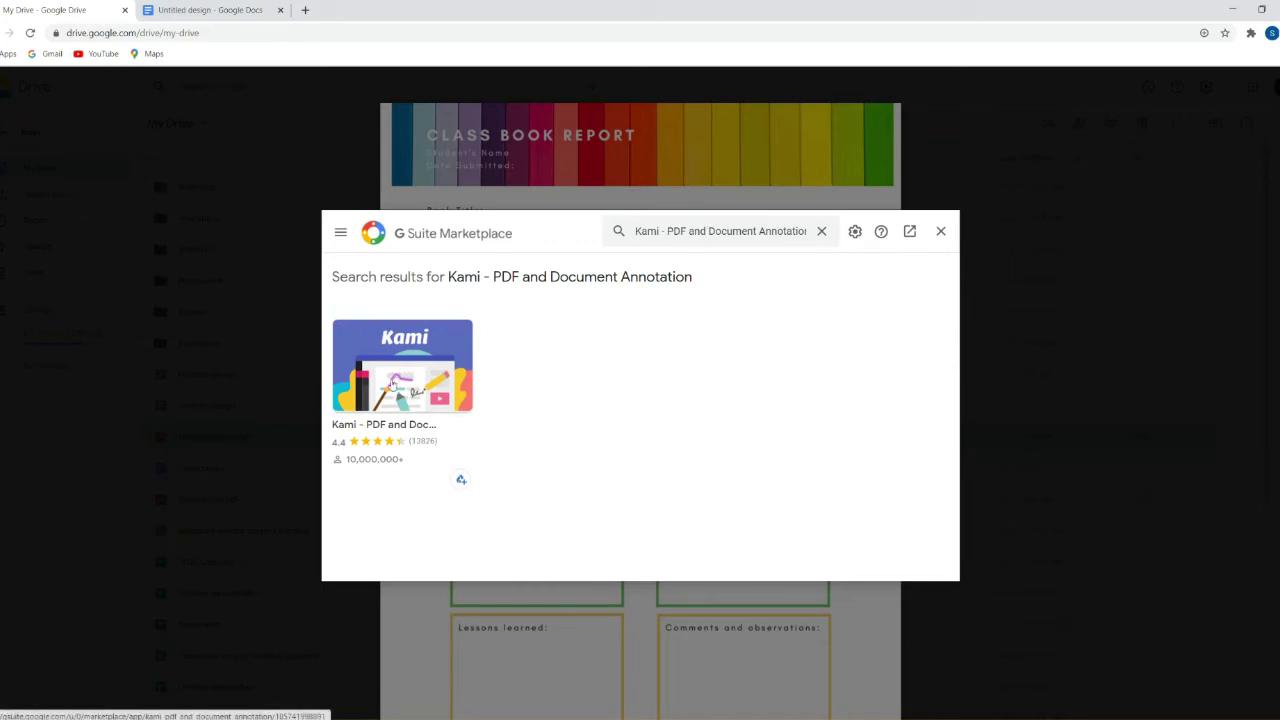
click(395, 372)
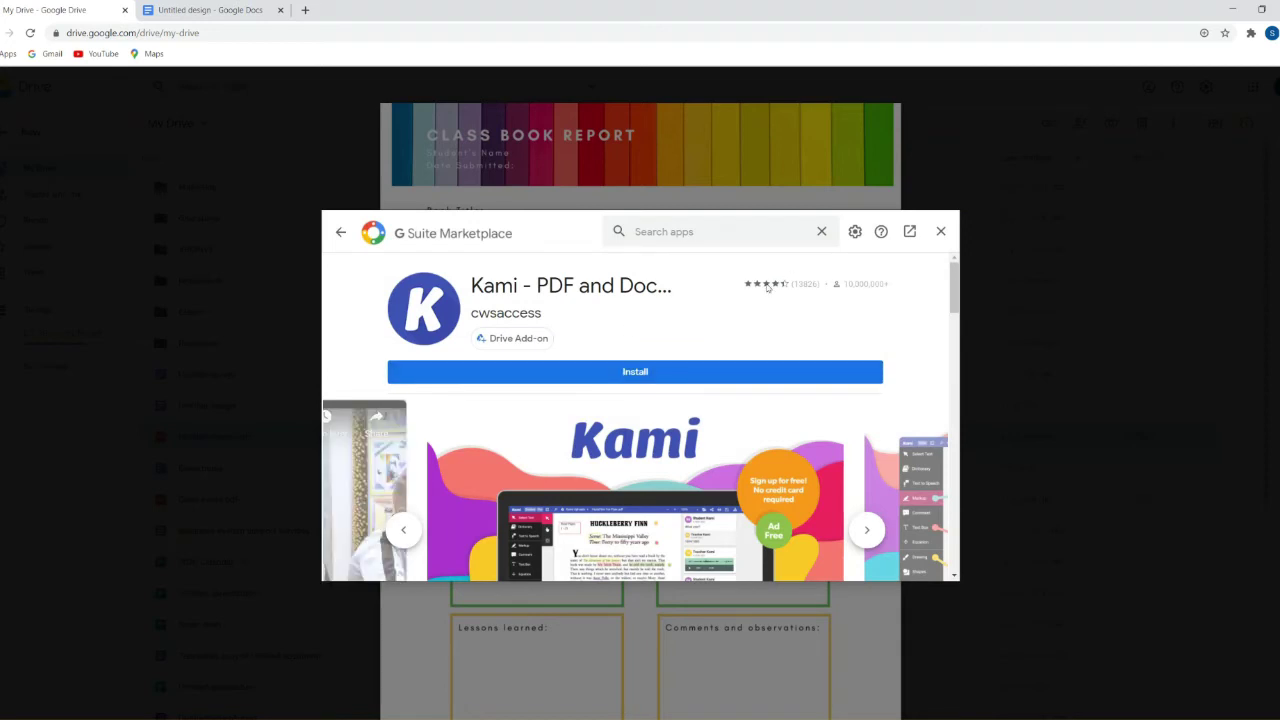
Install the Kami add-on and allow it to access the existing Google account.
click(641, 373)
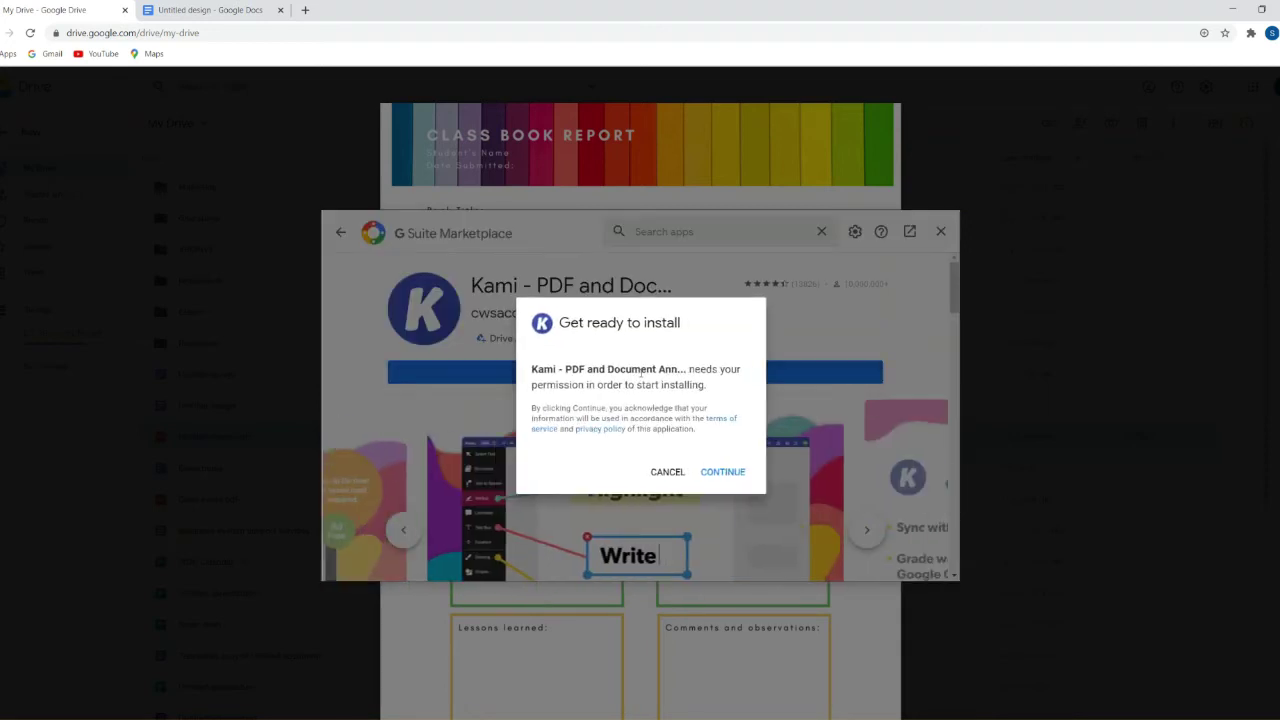
click(722, 472)
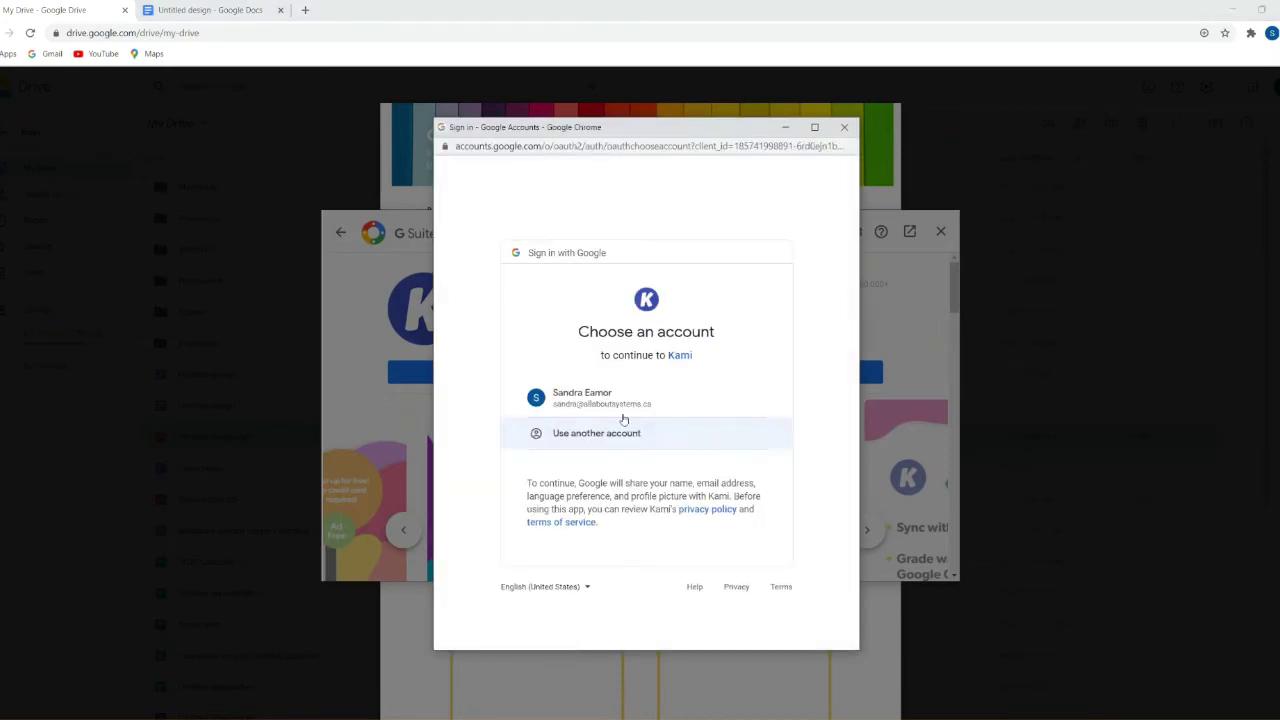
click(616, 406)
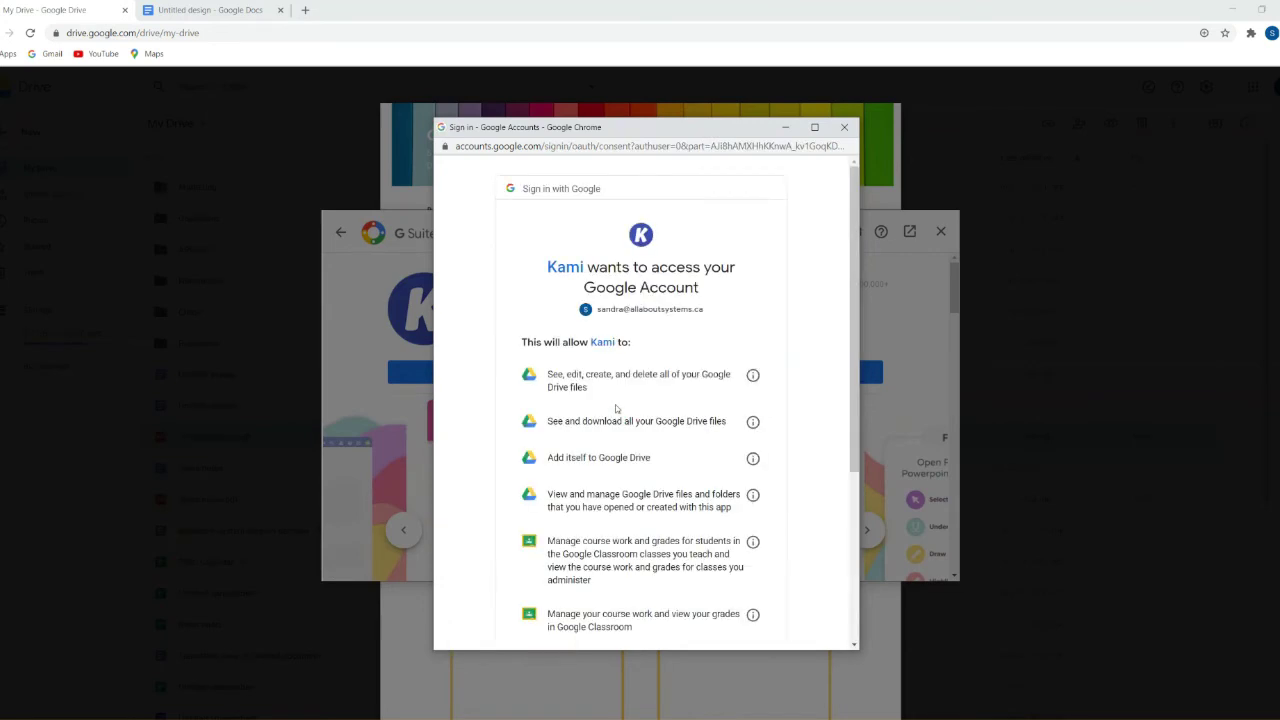
scroll(615, 404, down, 3)
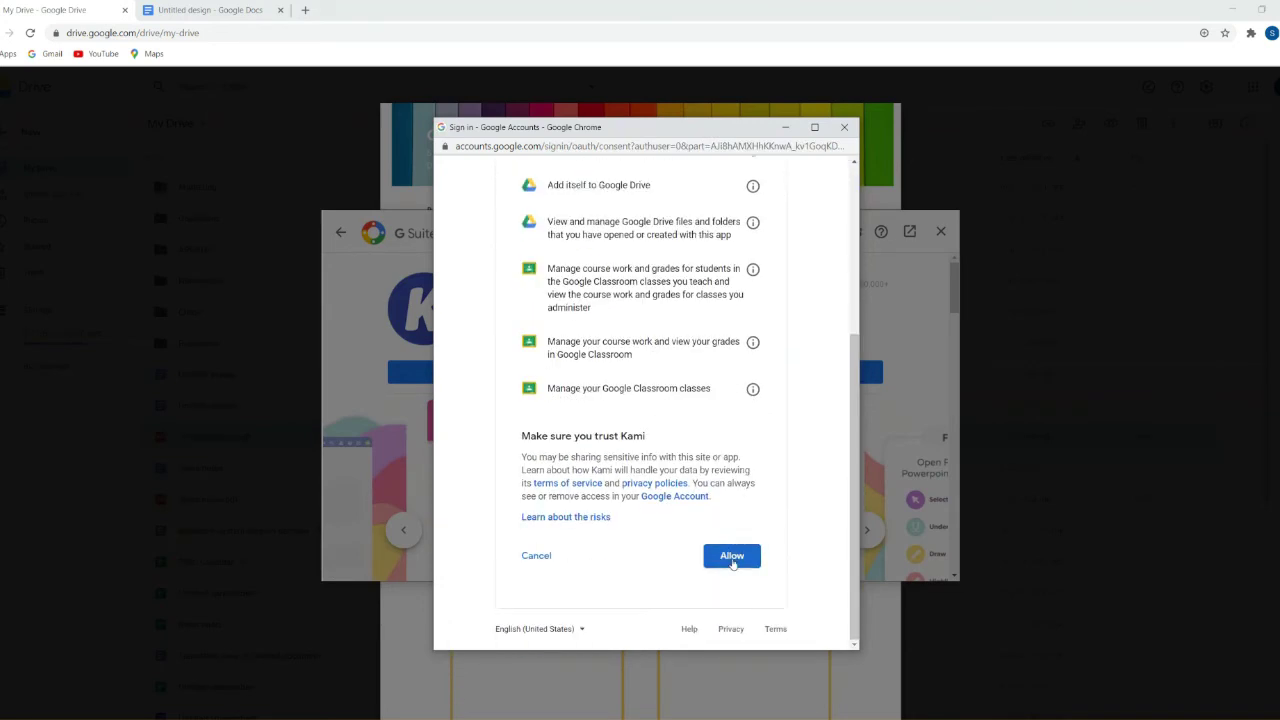
click(732, 557)
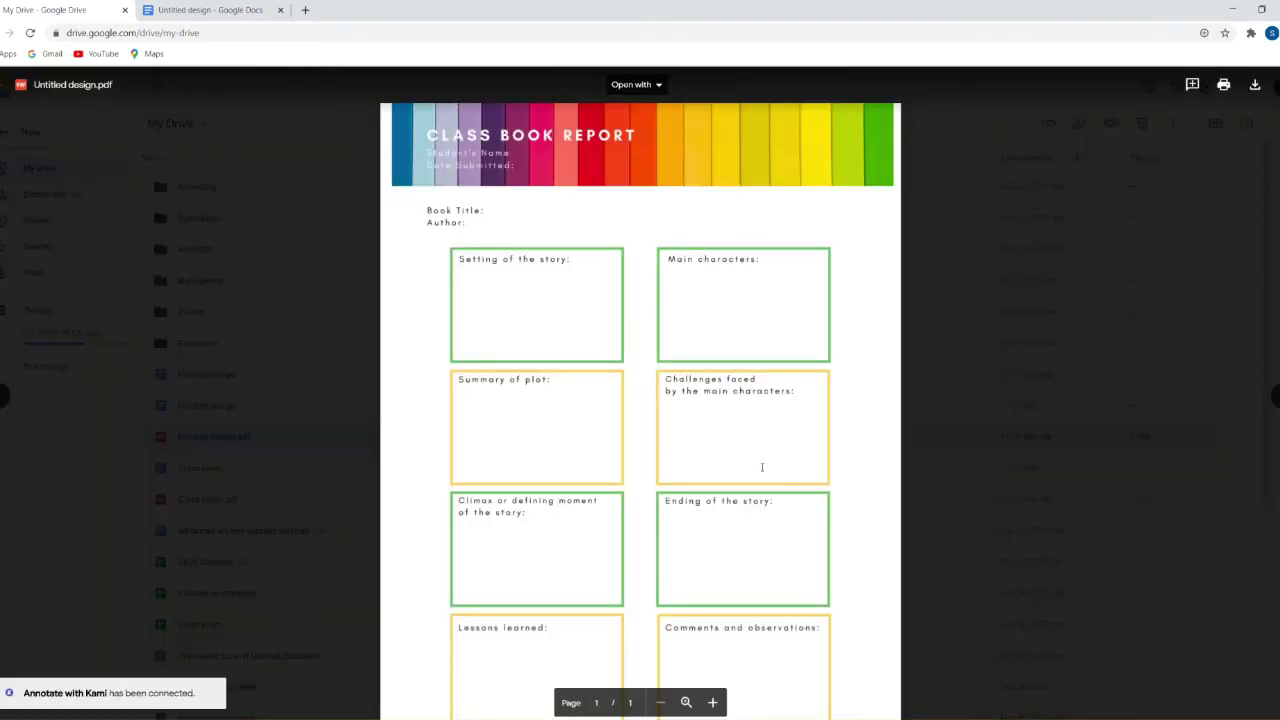
Open the PDF with Annotate with Kami and complete the sign-up using Work as purpose and Other, specified as "work", as industry.
click(658, 86)
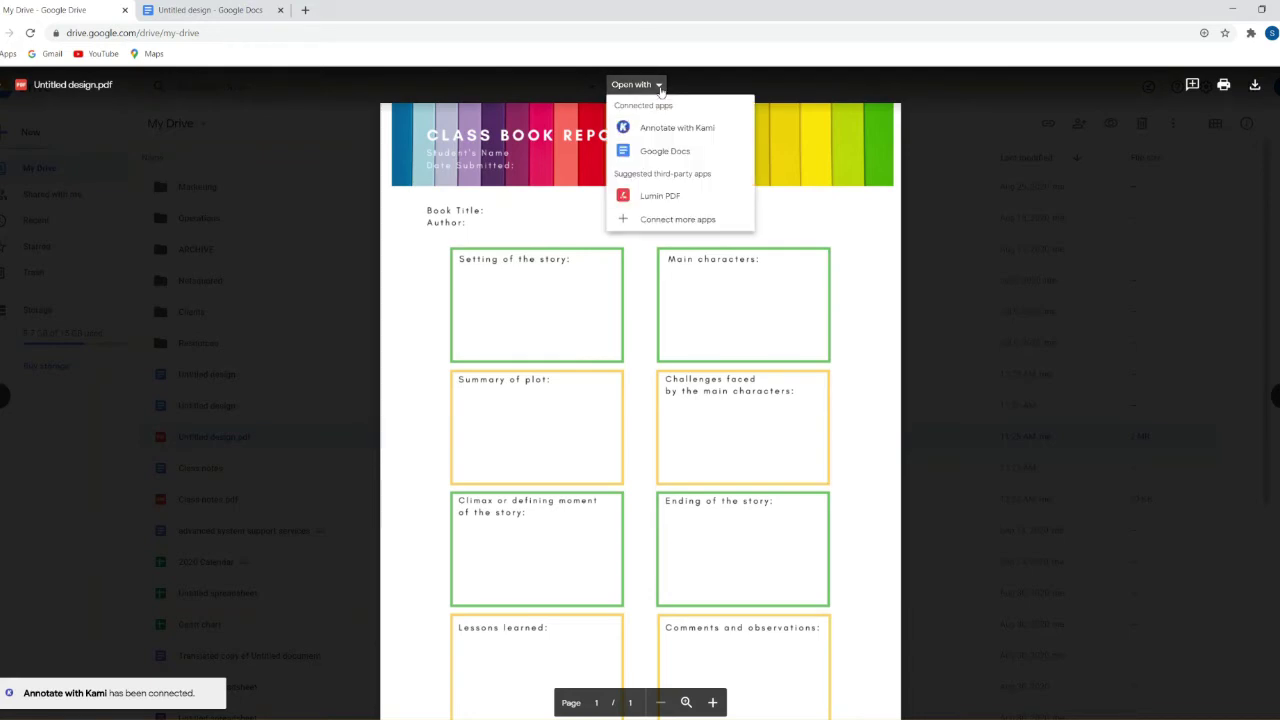
click(668, 136)
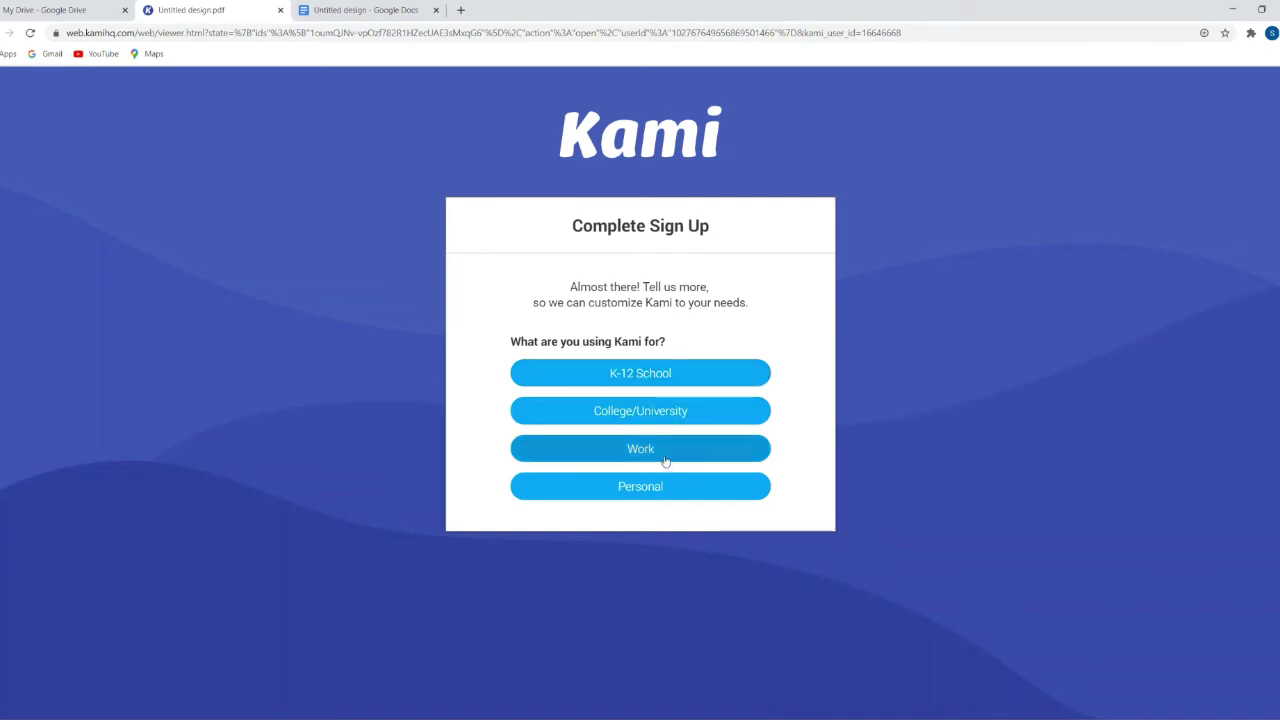
click(665, 461)
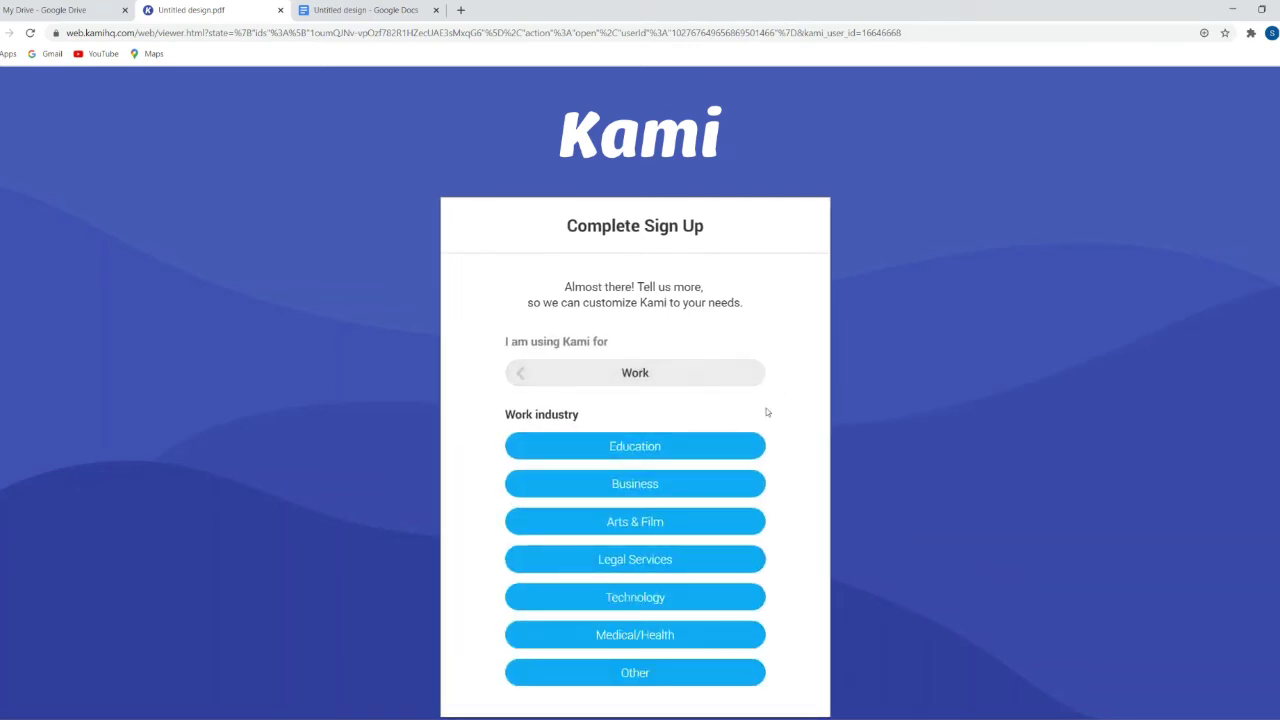
scroll(697, 426, down, 1)
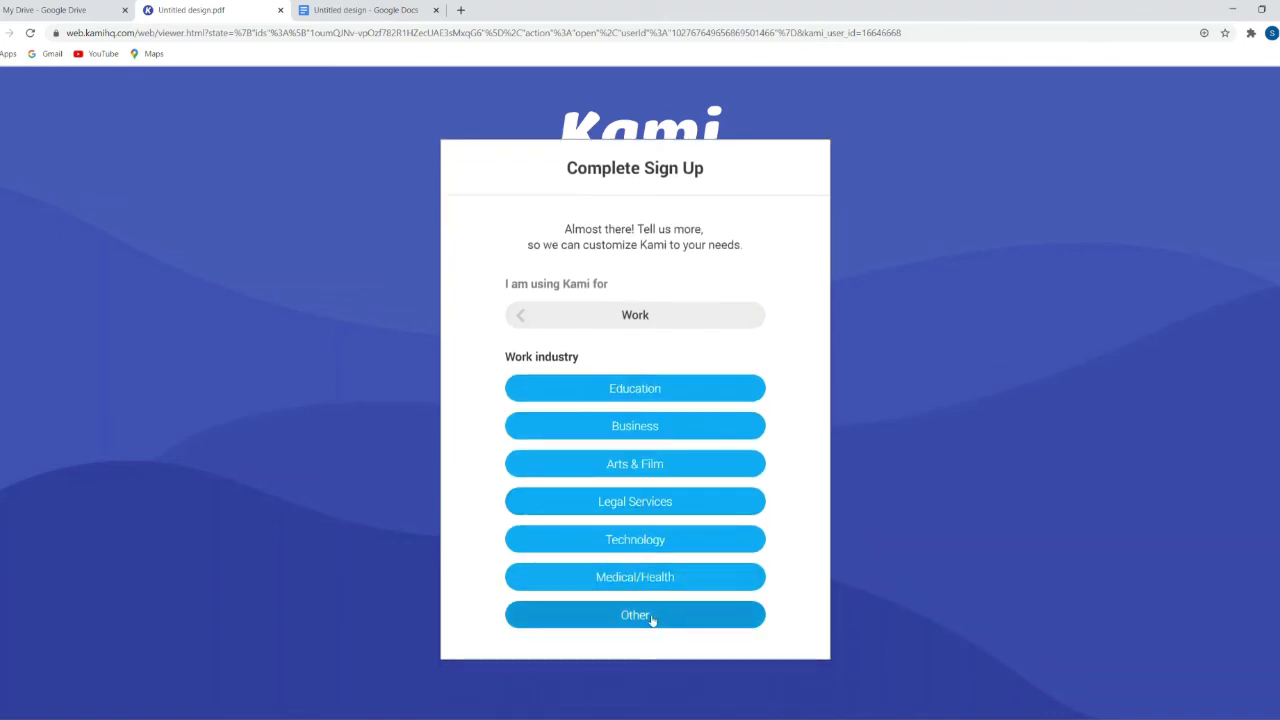
click(651, 617)
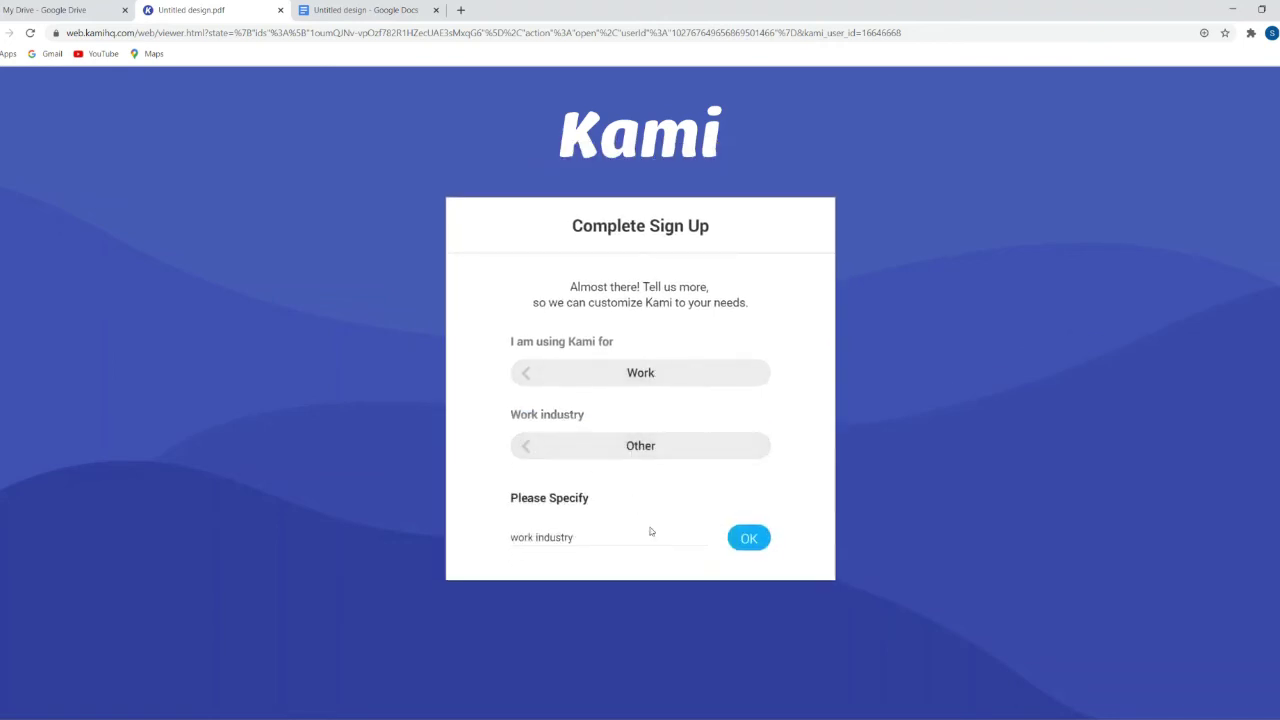
click(617, 531)
text(work)
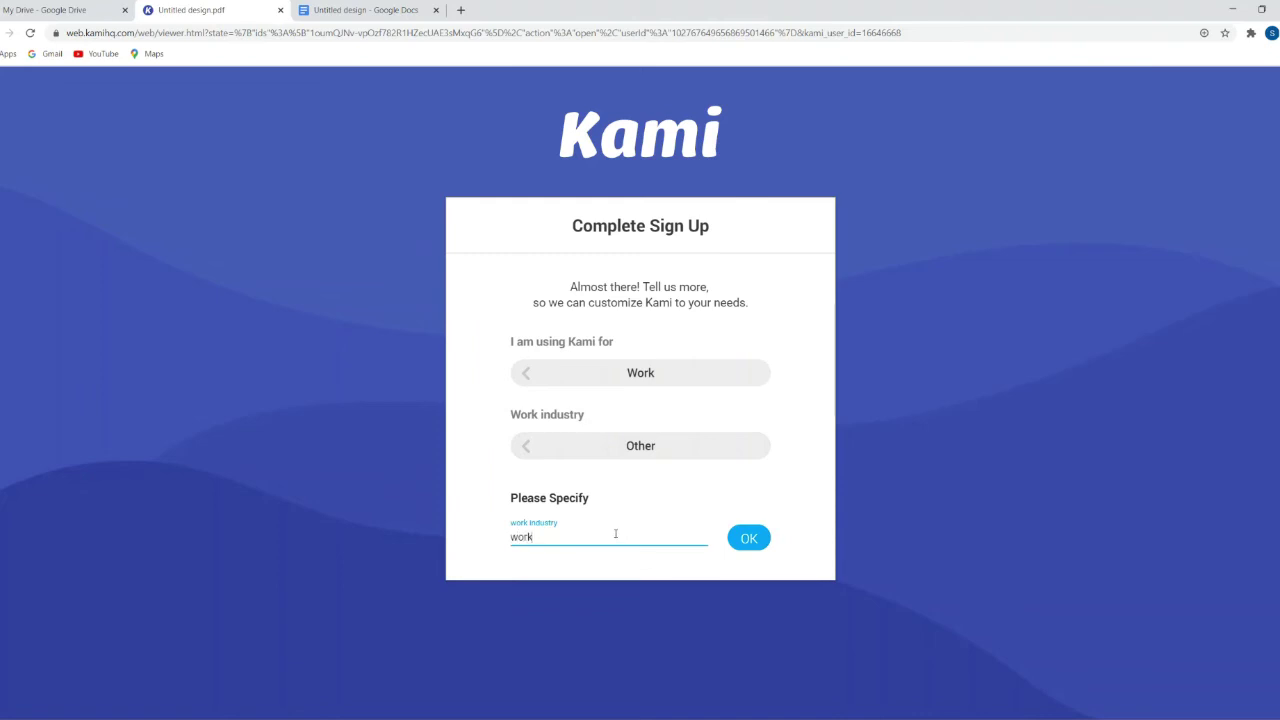
click(749, 538)
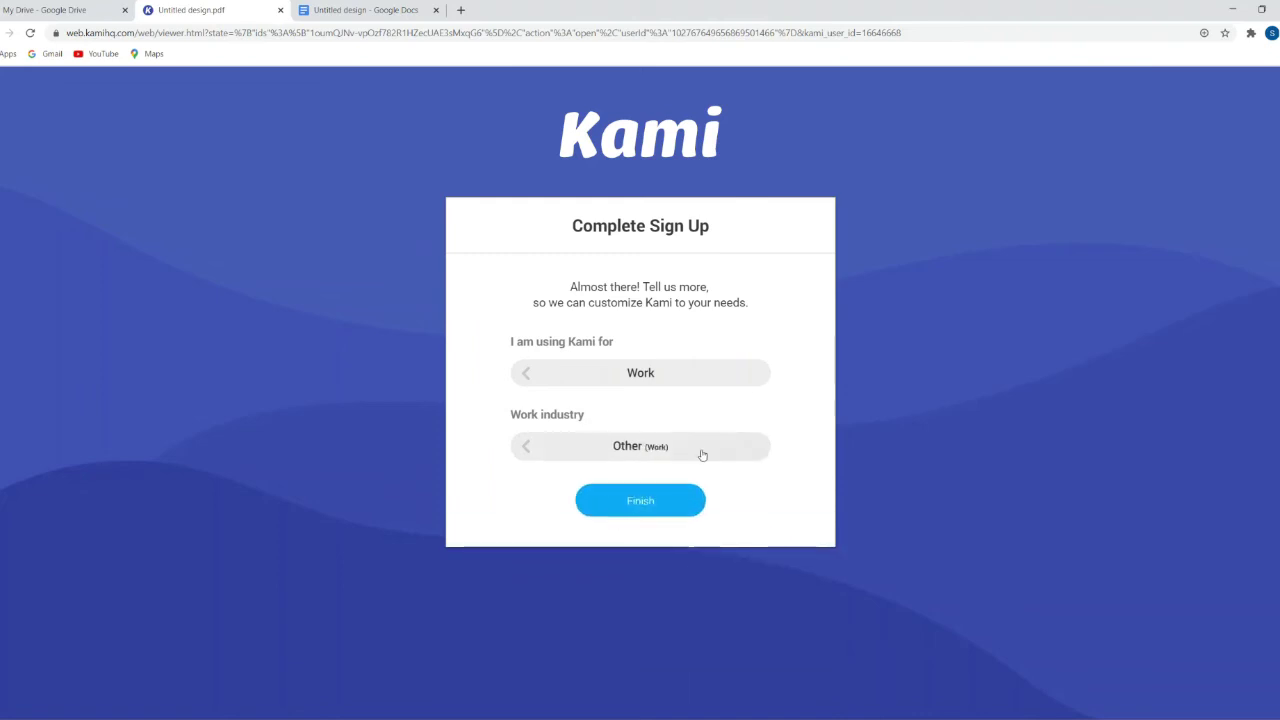
click(640, 500)
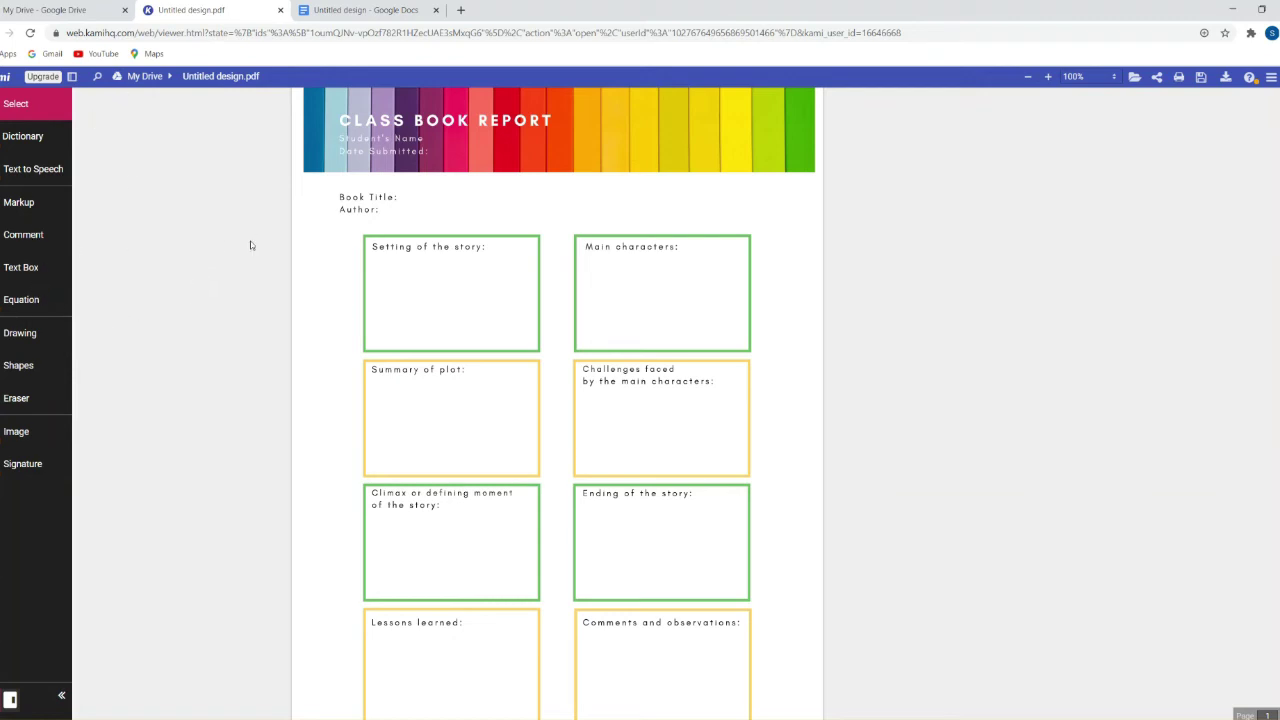
Add a black text box and size it to fill the space beneath the "Setting of the story" heading.
click(13, 272)
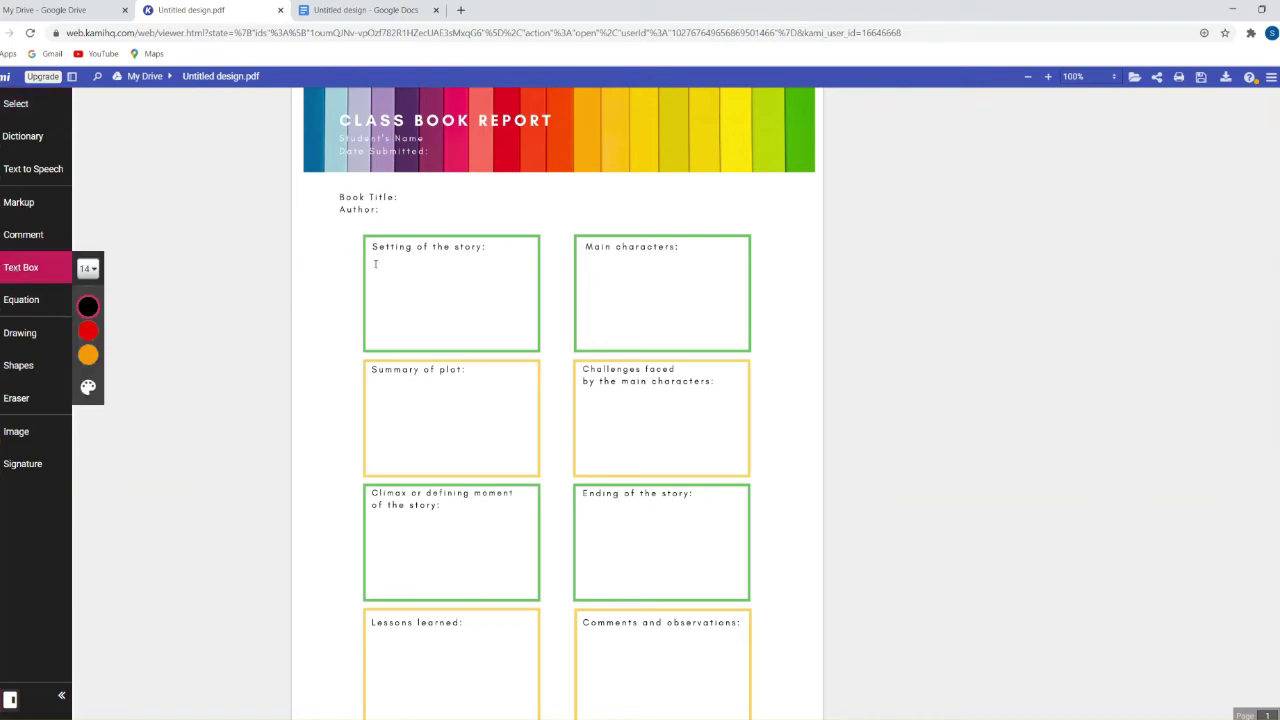
click(87, 306)
click(43, 272)
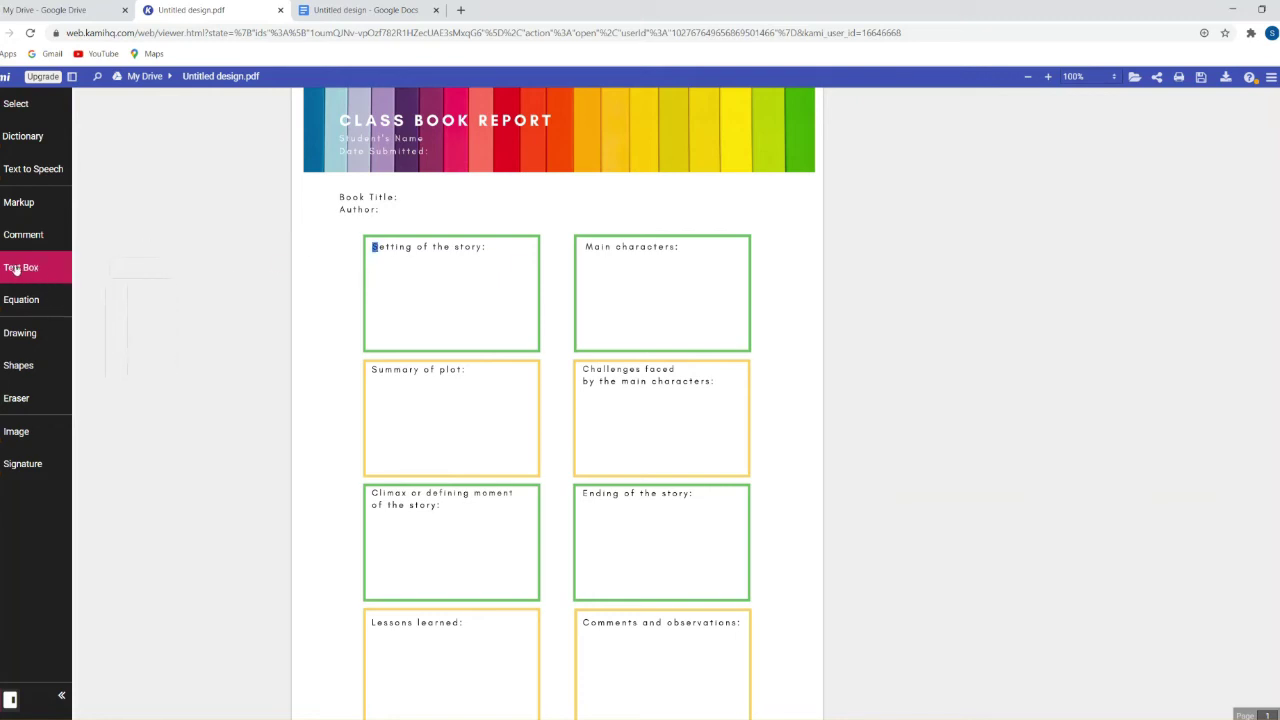
click(401, 294)
drag(405, 301, 519, 338)
drag(485, 287, 459, 260)
drag(492, 311, 530, 341)
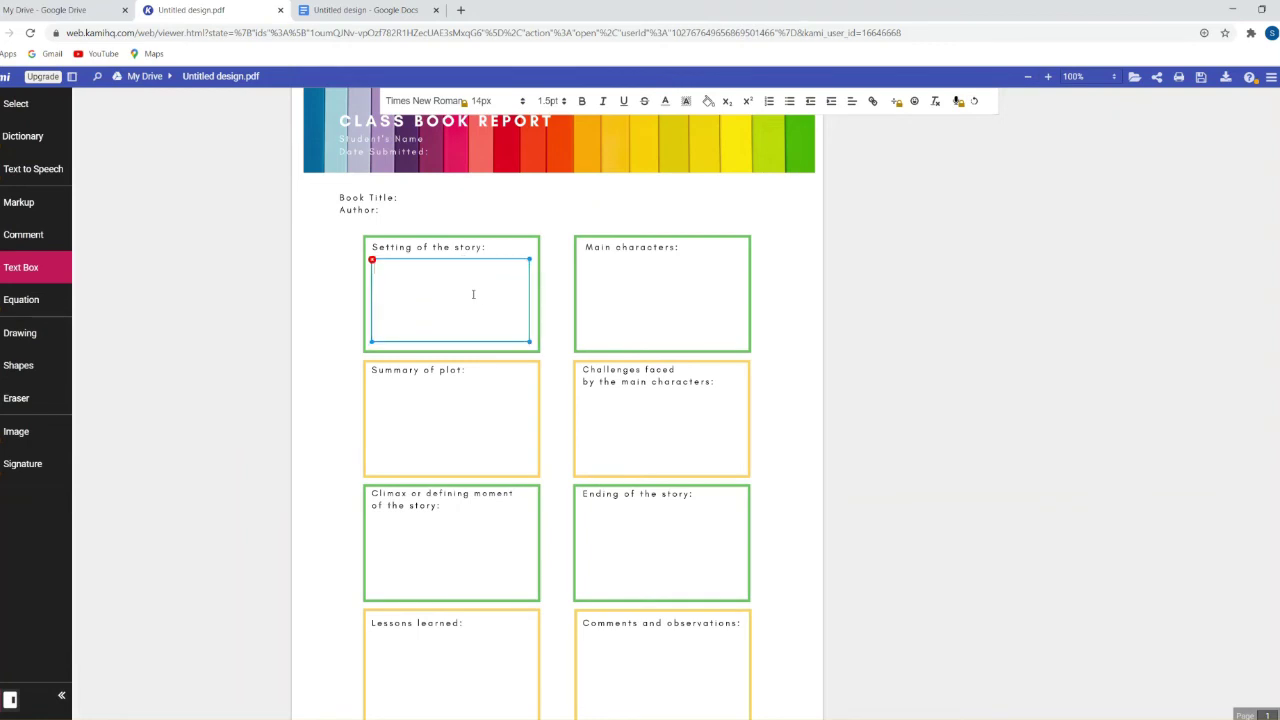
Enter "Somewhere warm" in the "Setting of the story" text box and leave text editing.
text(Somewher)
text(e IN)
text(rm)
click(676, 329)
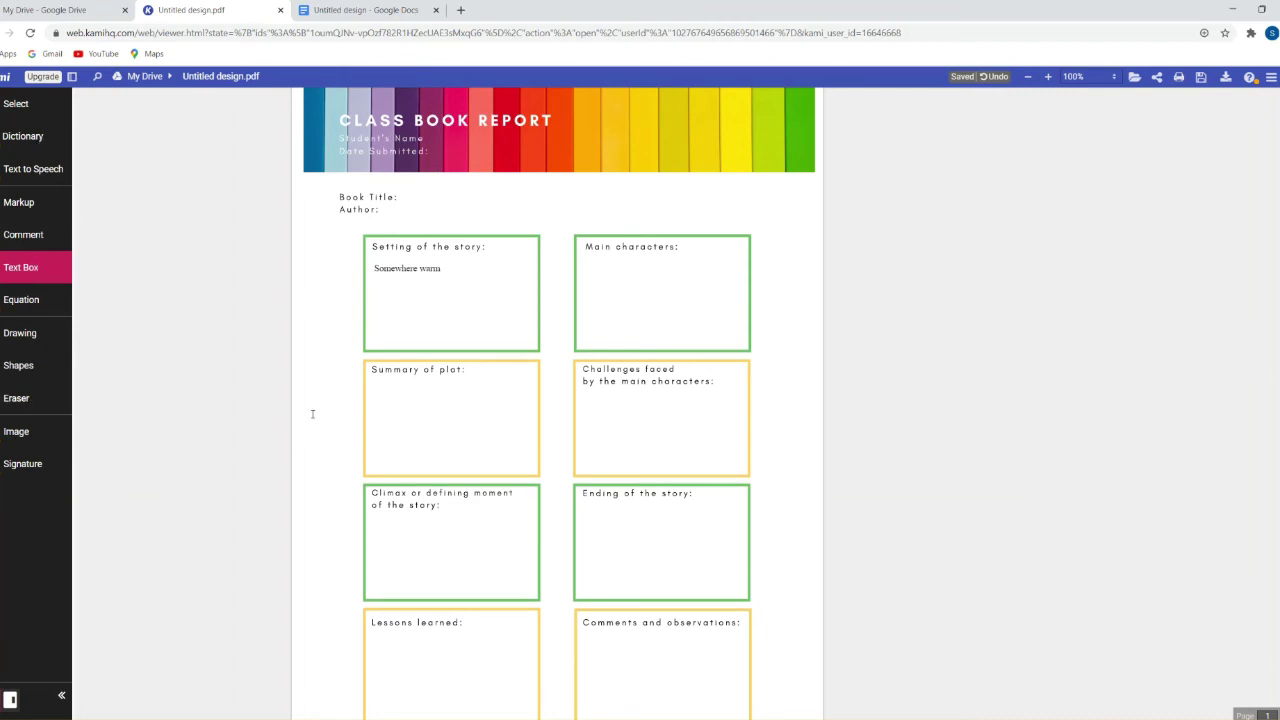
click(339, 311)
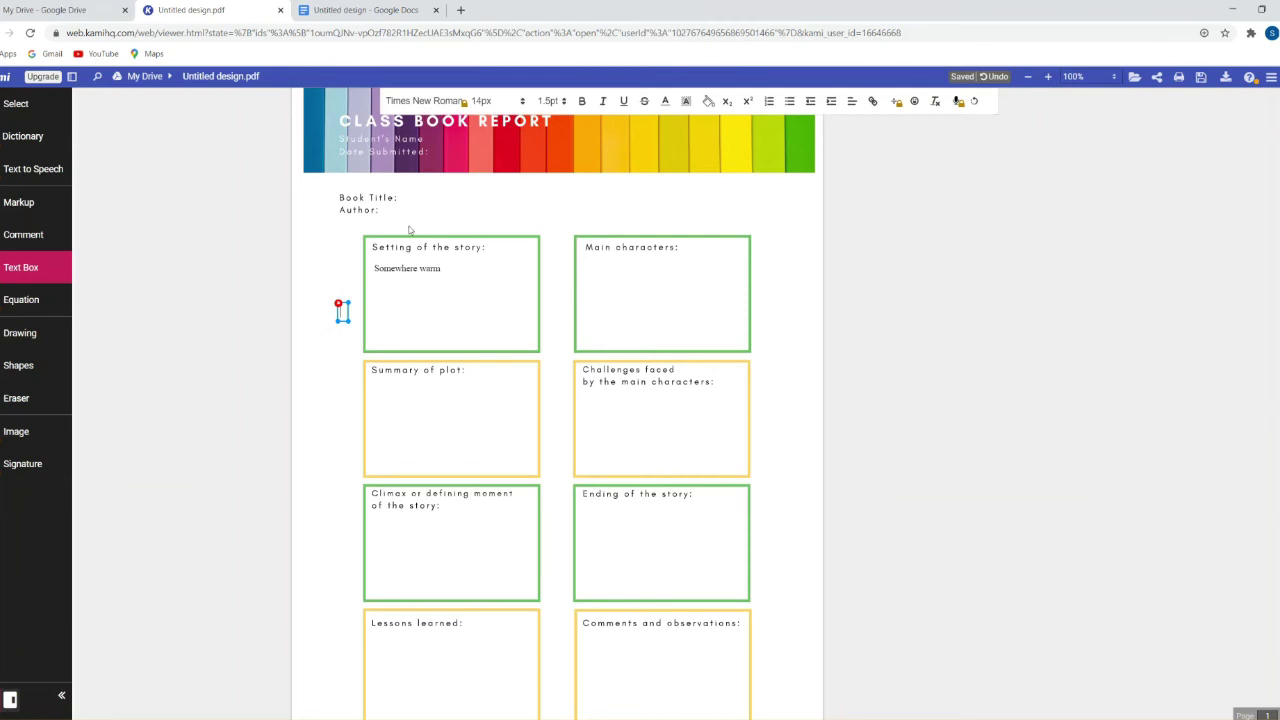
click(638, 292)
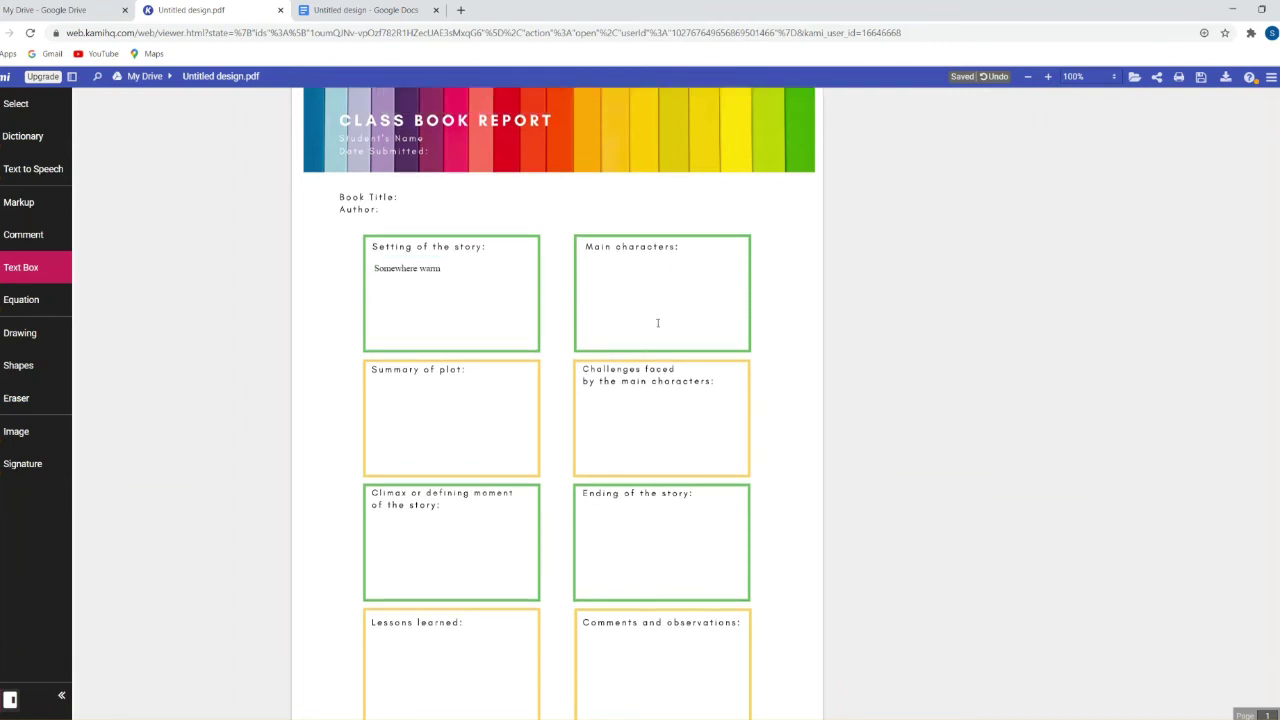
Check Untitled design.pdf in the document's My Drive save location and return to the annotated PDF in Kami.
click(1201, 80)
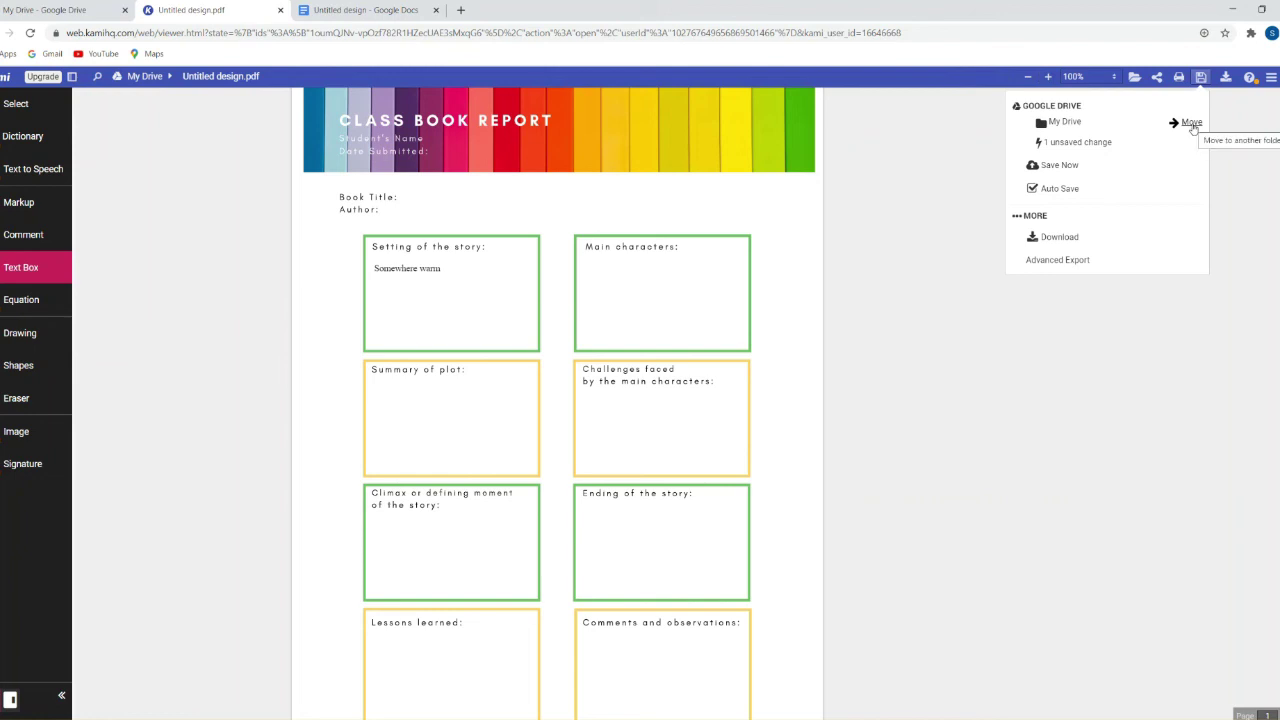
click(1065, 122)
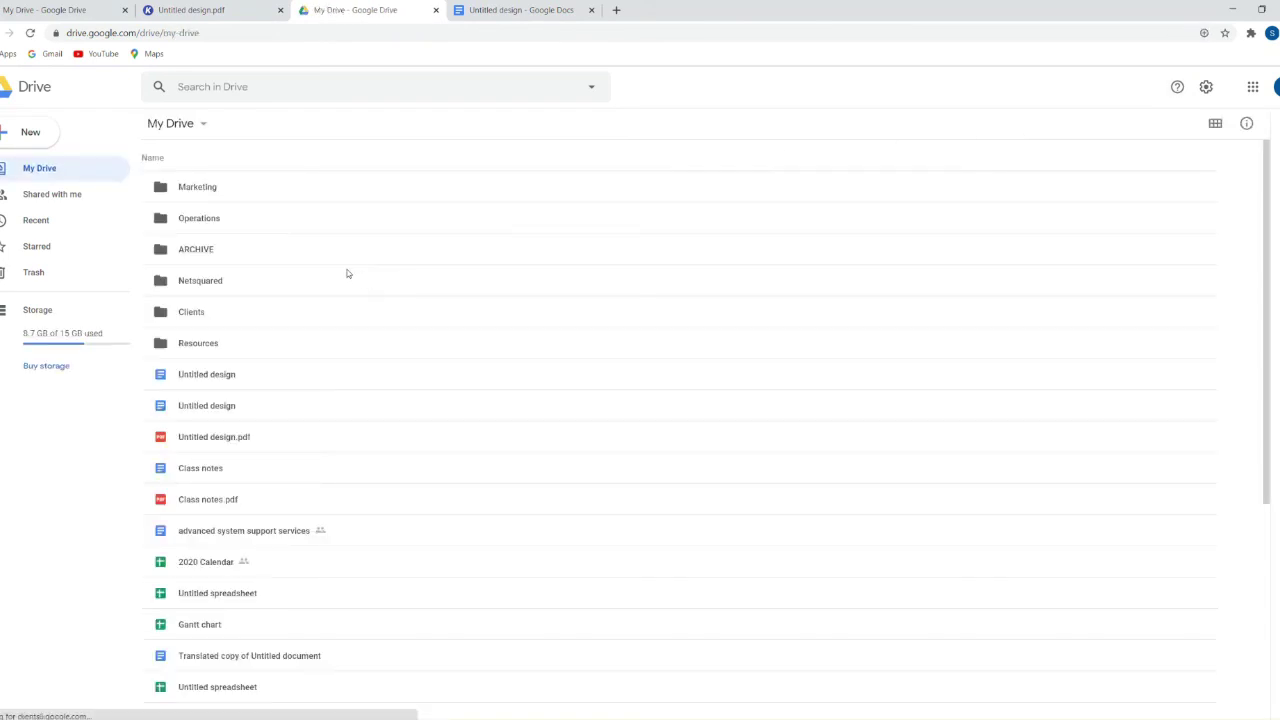
click(215, 440)
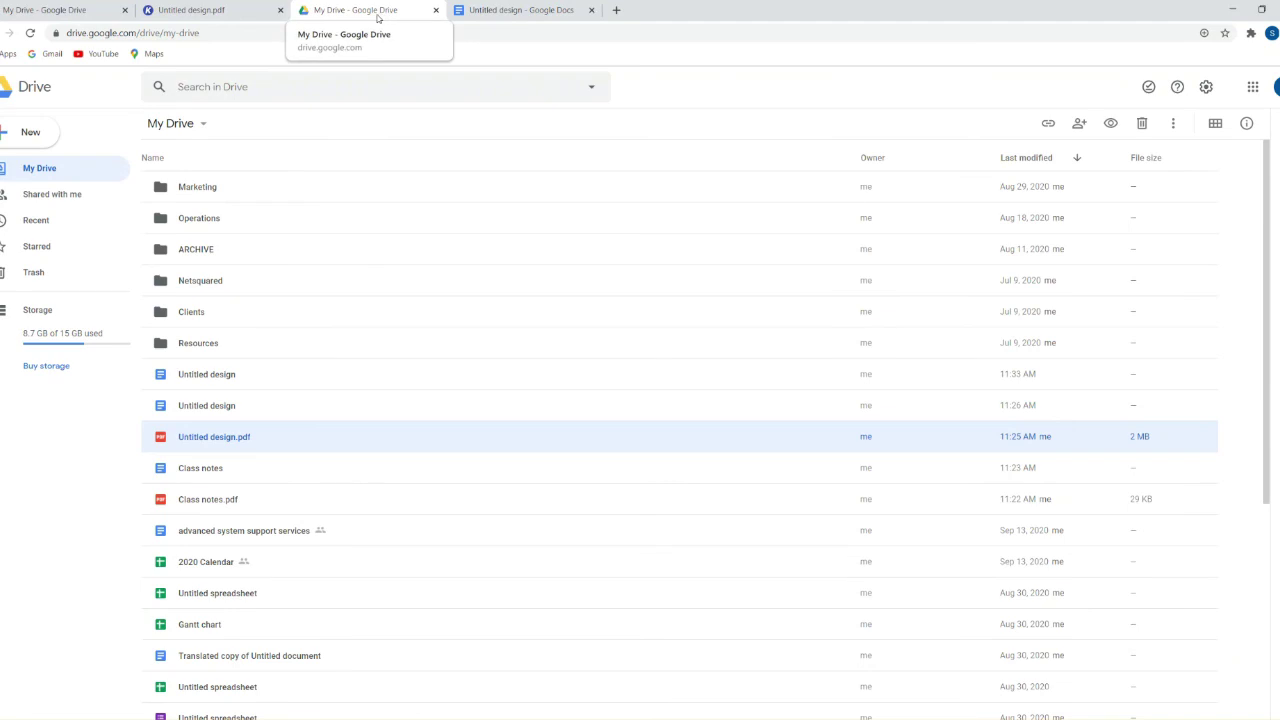
right_click(322, 451)
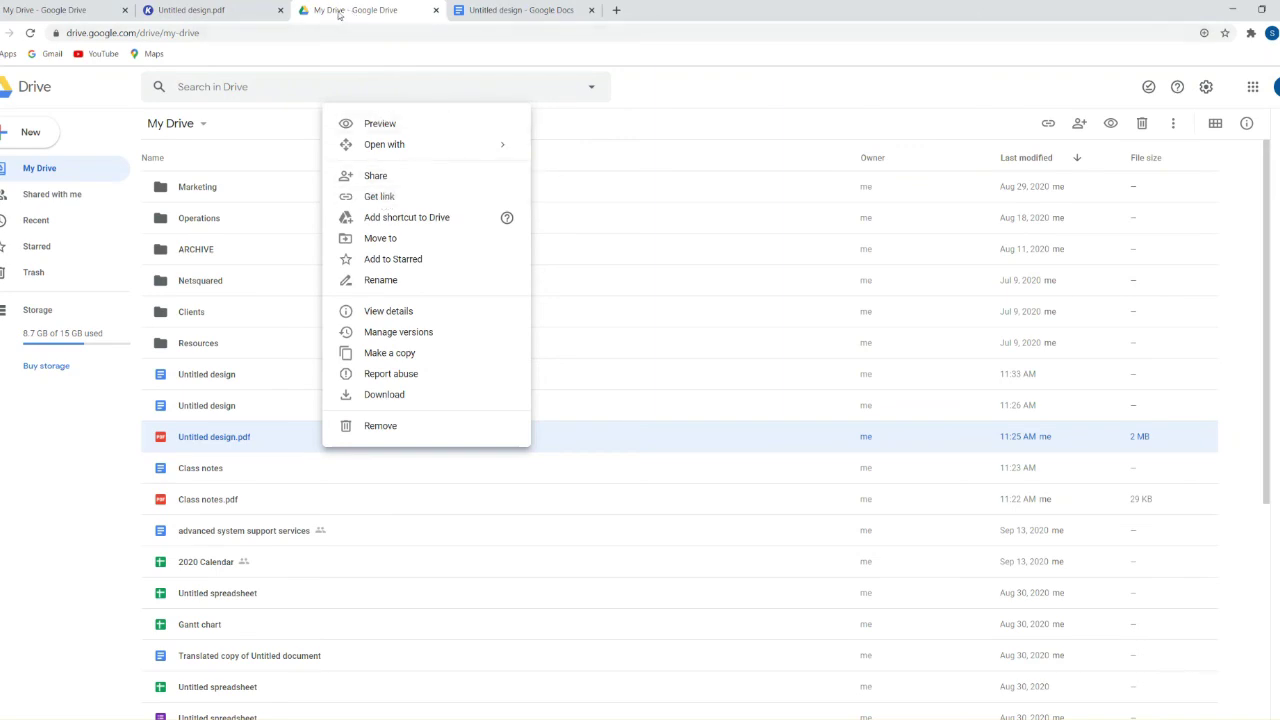
click(199, 14)
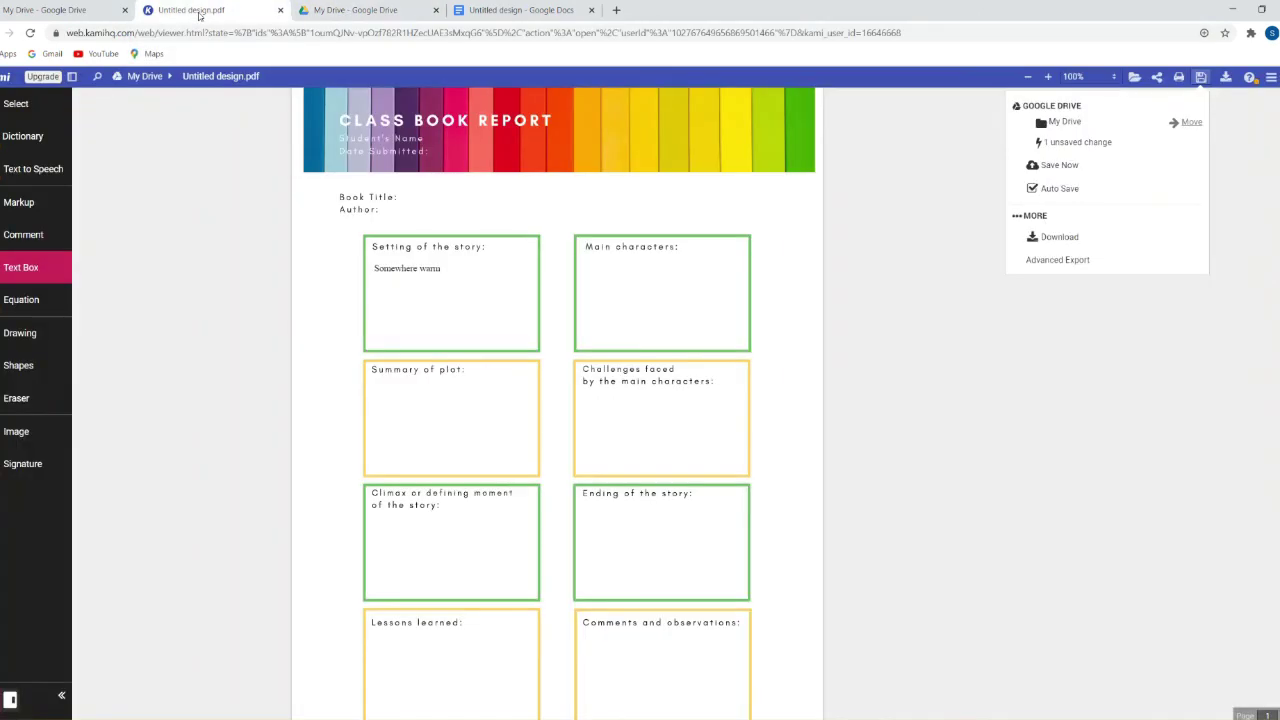